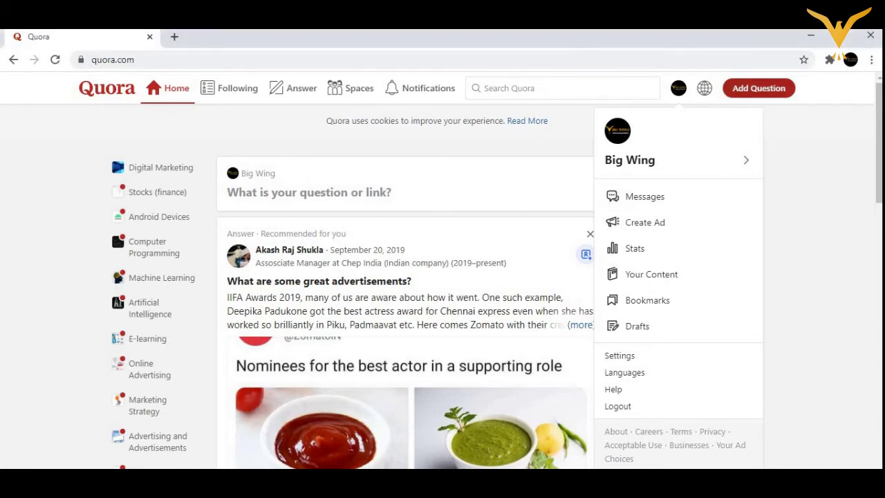
- Start a new question reading 'How is BigWing', correcting the lowercase w to W
click(759, 88)
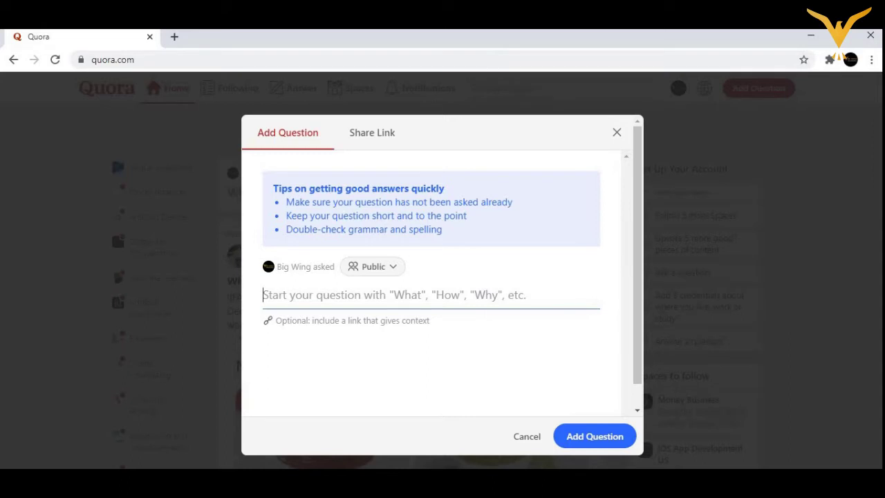
text(How is )
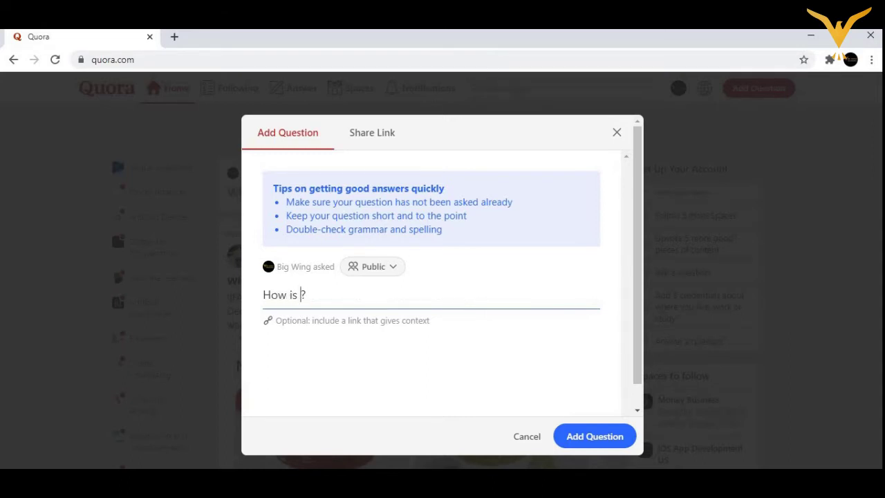
text(Bigwing)
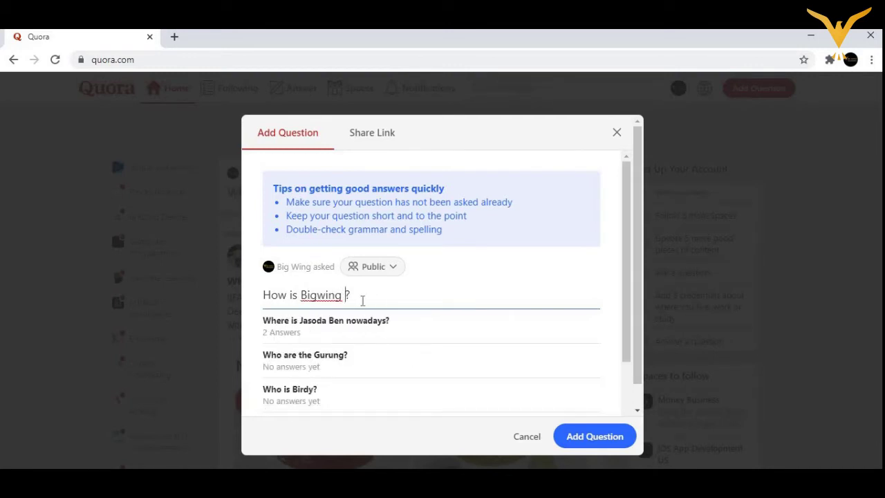
click(319, 296)
key(Delete)
text(W)
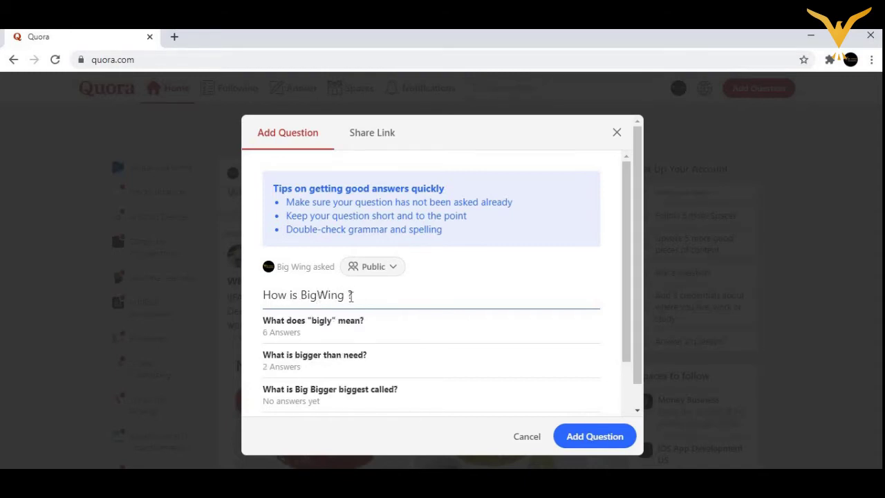
- Complete the question as 'How is BigWing for online courses ?' and submit it
click(350, 298)
key(BackSpace)
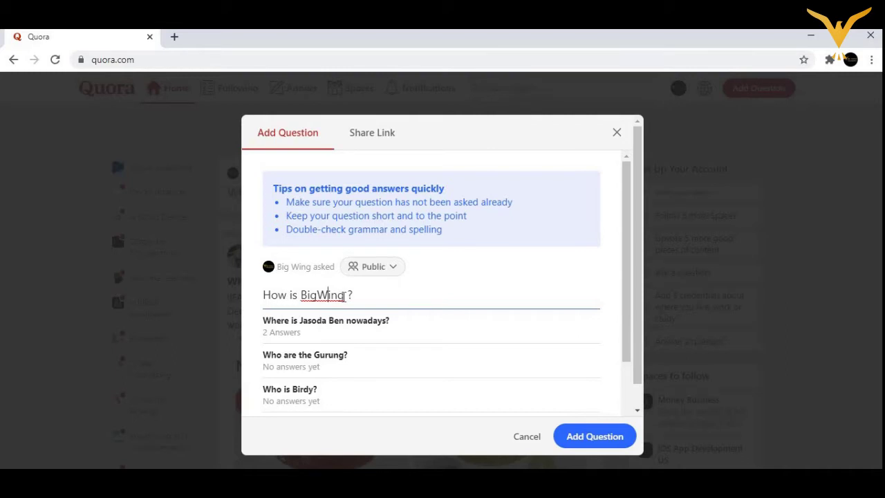
text(for online C)
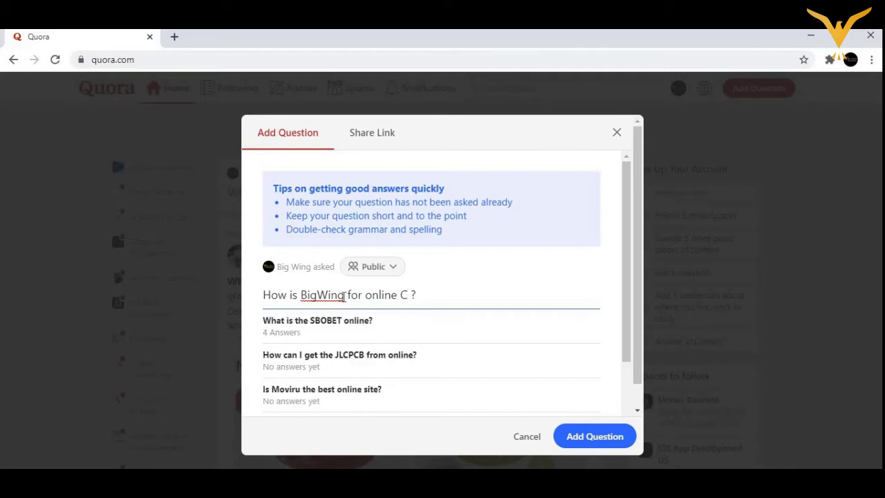
key(BackSpace)
text(courses)
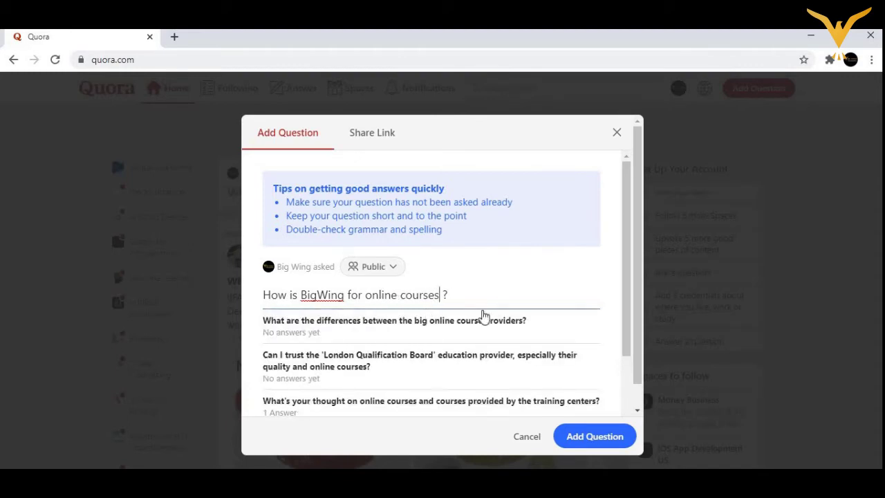
click(605, 449)
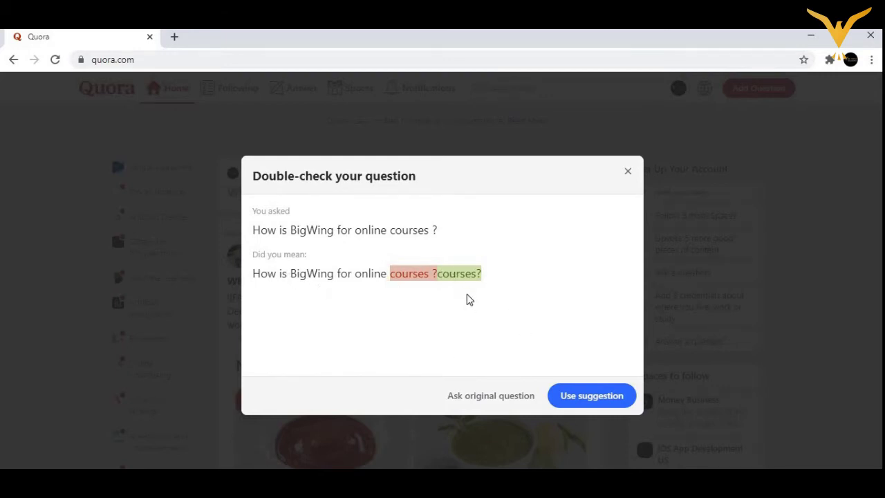
- Accept the suggested wording and clear the Online Courses, Online Training, E-learning, Education and MOOCs topics
click(579, 399)
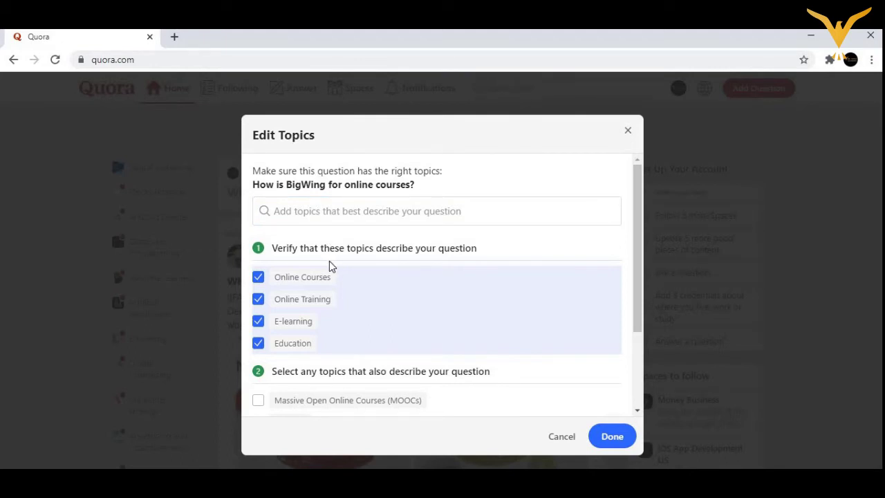
click(258, 277)
click(258, 298)
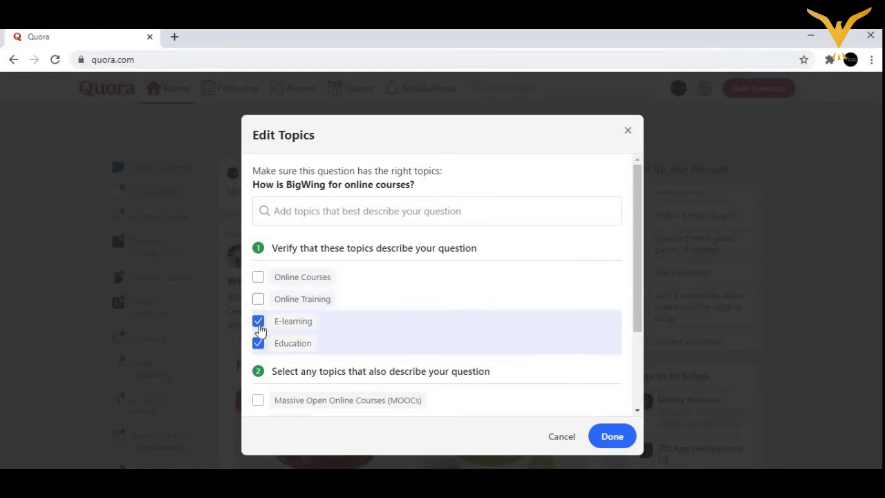
click(257, 322)
click(258, 344)
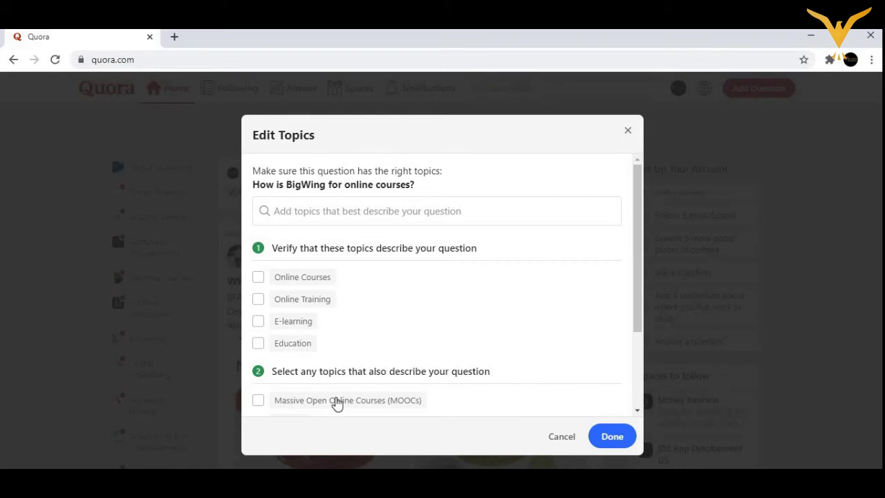
click(337, 403)
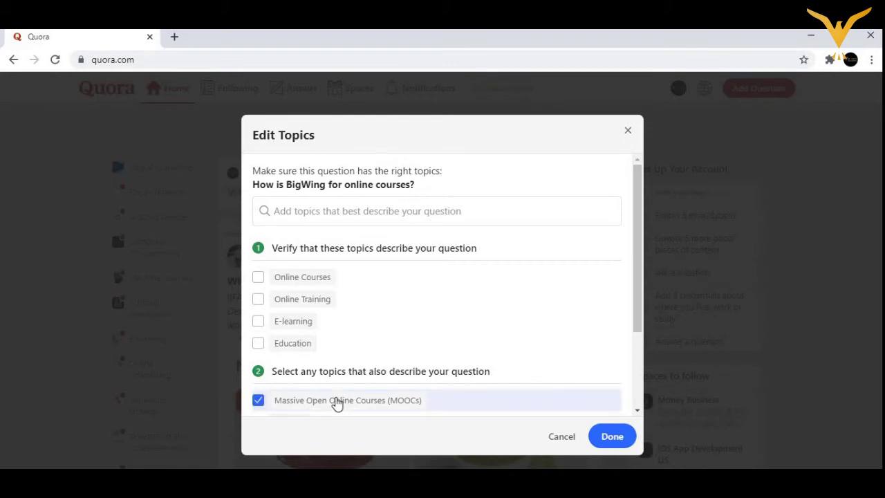
click(259, 401)
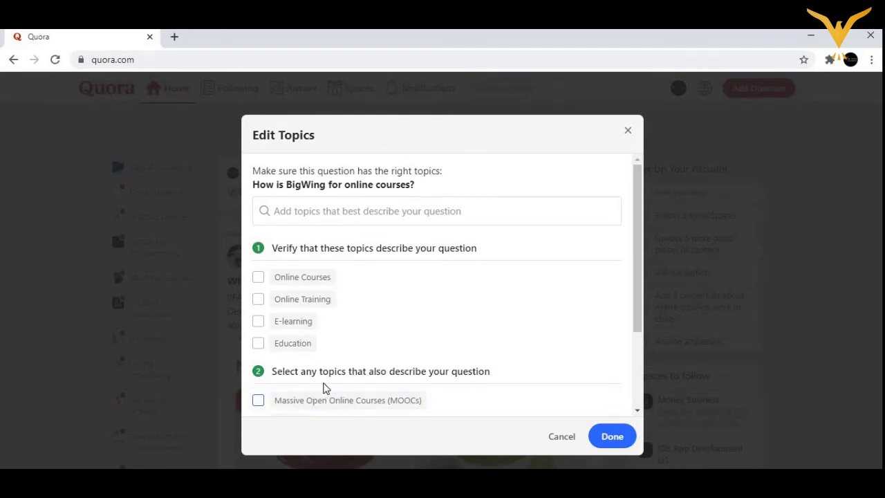
- Search topics for 'BigWing', then tag only Online Courses and confirm
click(355, 220)
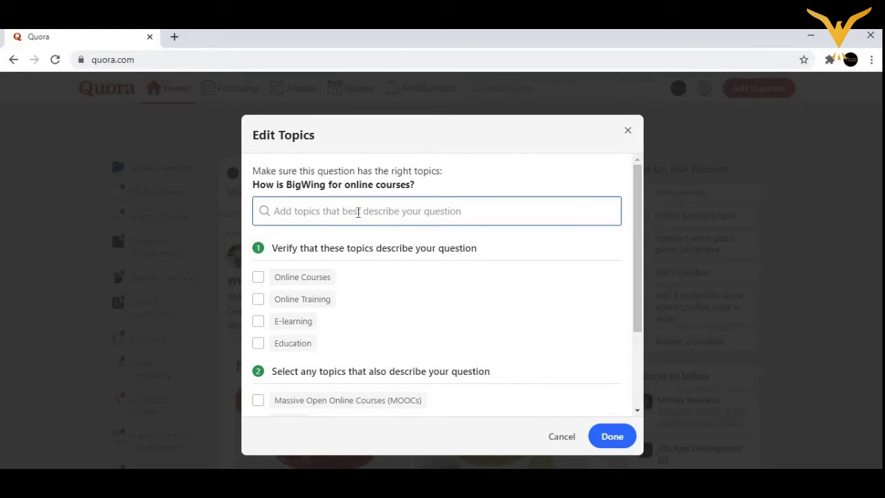
text(B)
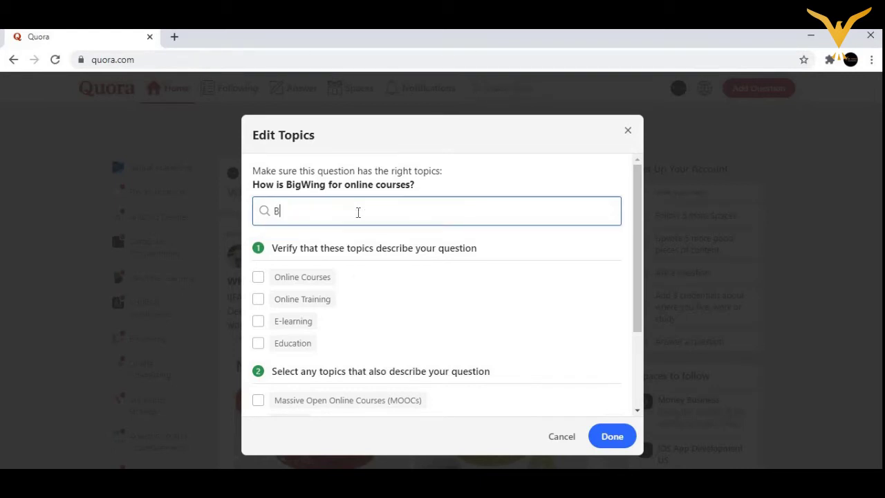
text(igWing)
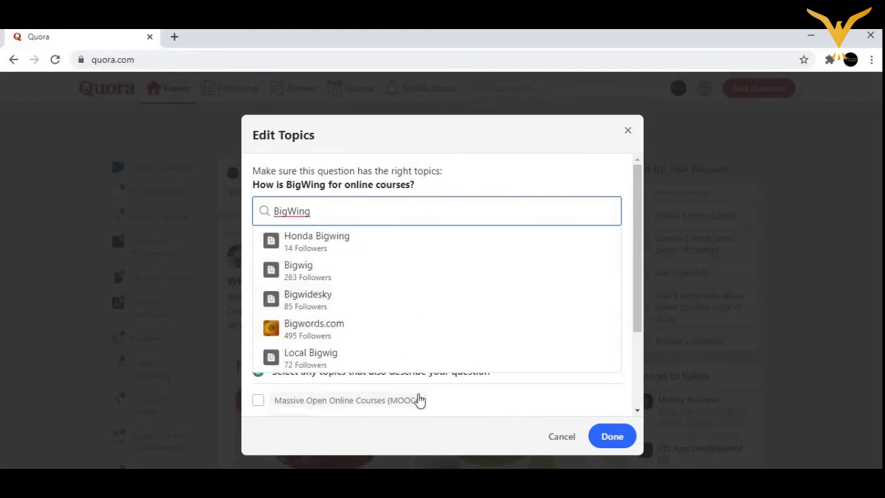
click(613, 442)
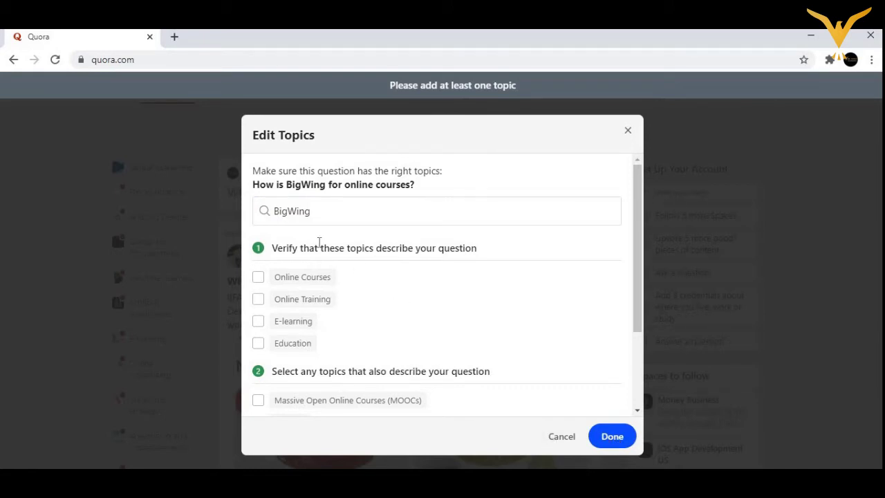
click(259, 279)
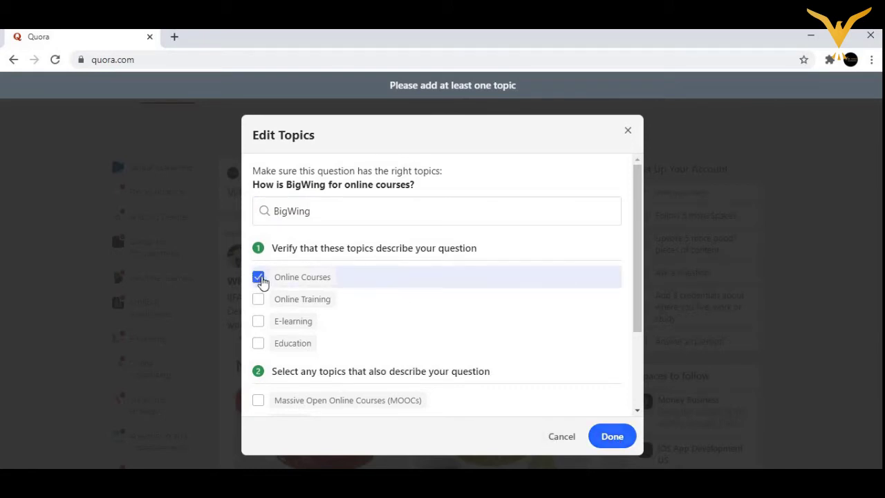
click(598, 437)
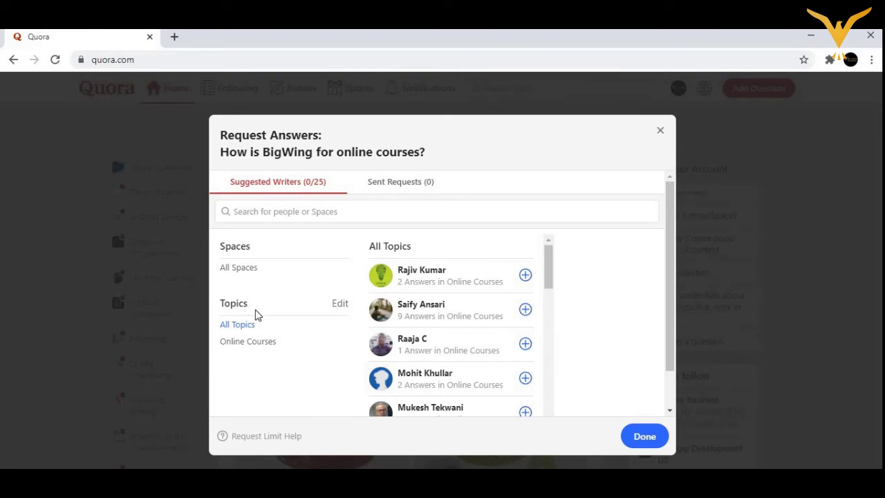
- Close the Request Answers dialog without sending any requests
click(644, 436)
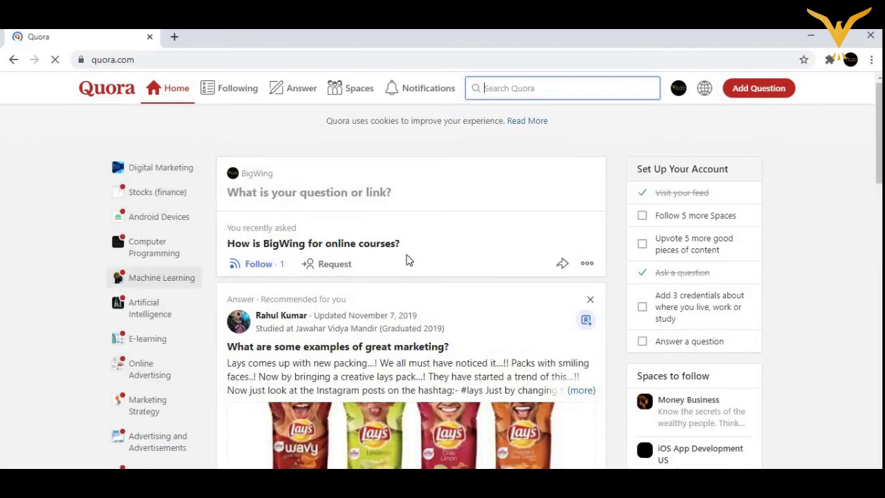
click(283, 265)
click(261, 178)
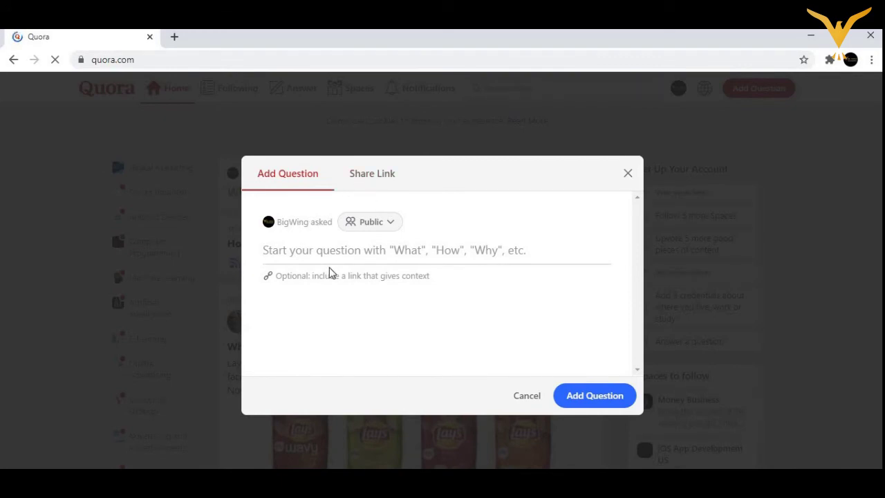
click(341, 253)
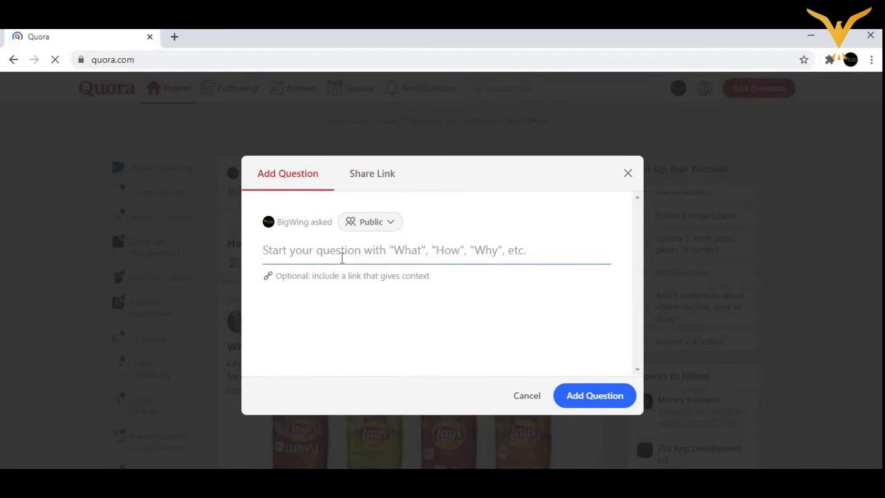
click(399, 222)
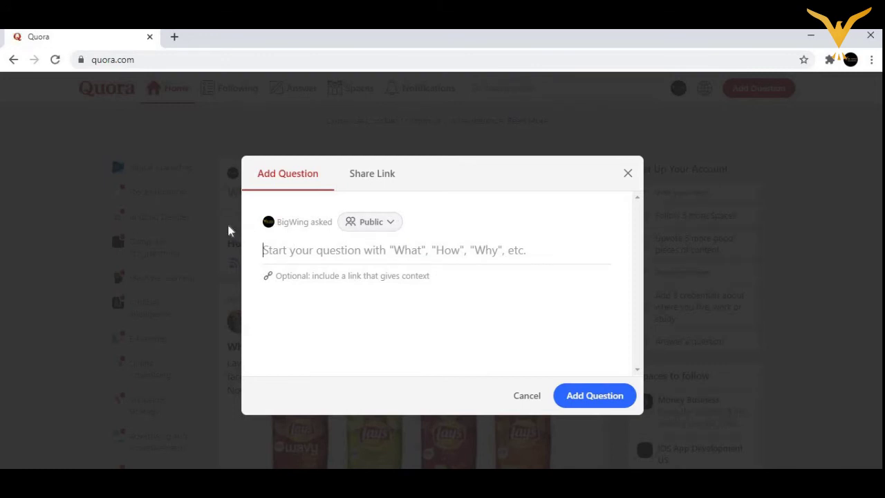
click(389, 225)
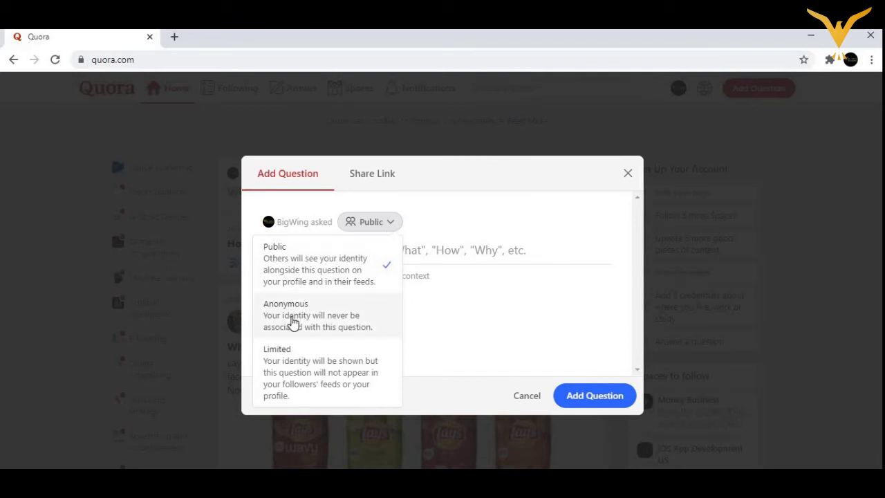
click(515, 206)
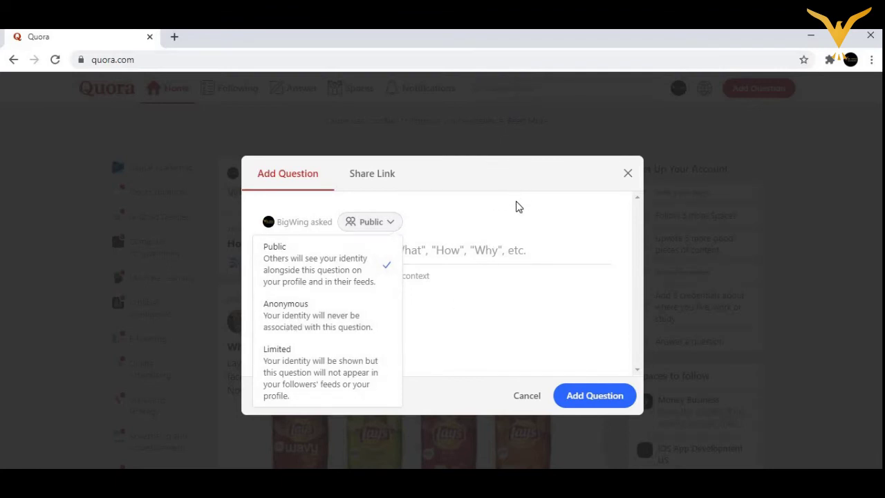
click(425, 242)
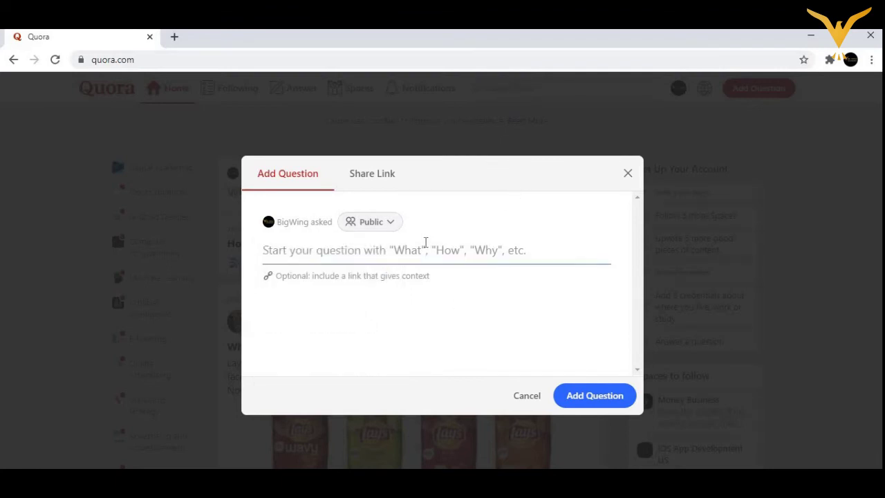
click(298, 134)
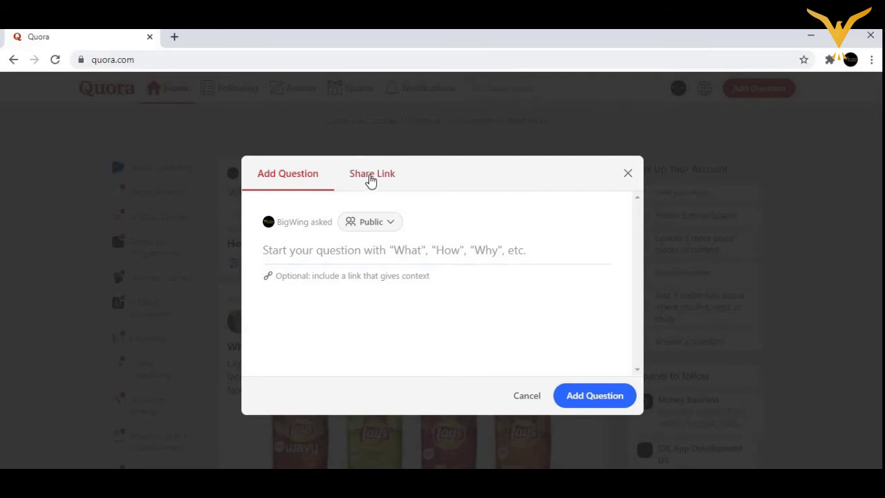
click(435, 115)
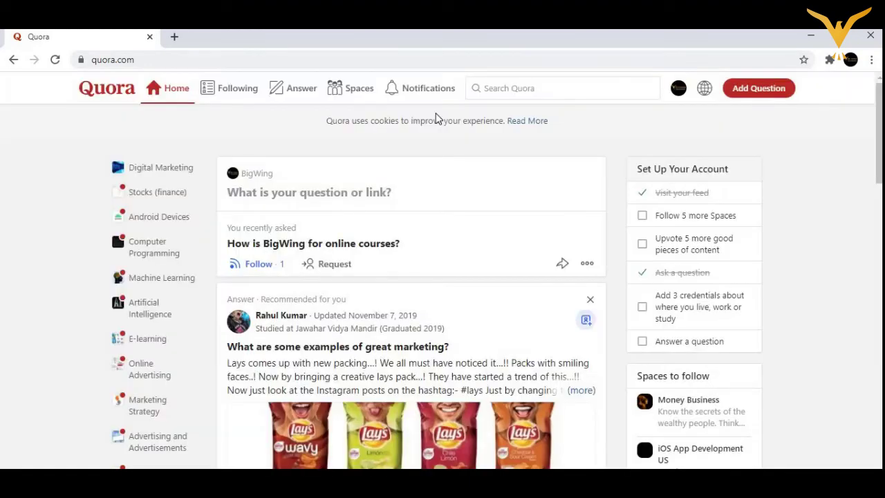